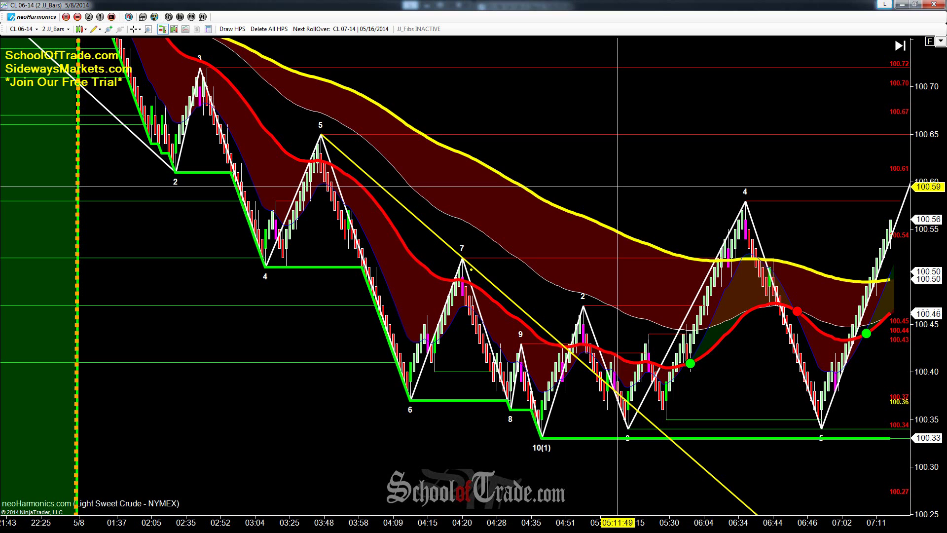
# - Pen-sketch the swing to the 2 peak, circle the 5, 7 and 3 peaks, then erase
pyautogui.moveTo(558, 371)
pyautogui.mouseDown()
pyautogui.moveTo(595, 308)
pyautogui.moveTo(615, 387)
pyautogui.mouseUp()
pyautogui.moveTo(597, 306)
pyautogui.mouseDown()
pyautogui.moveTo(607, 286)
pyautogui.moveTo(880, 321)
pyautogui.mouseUp()
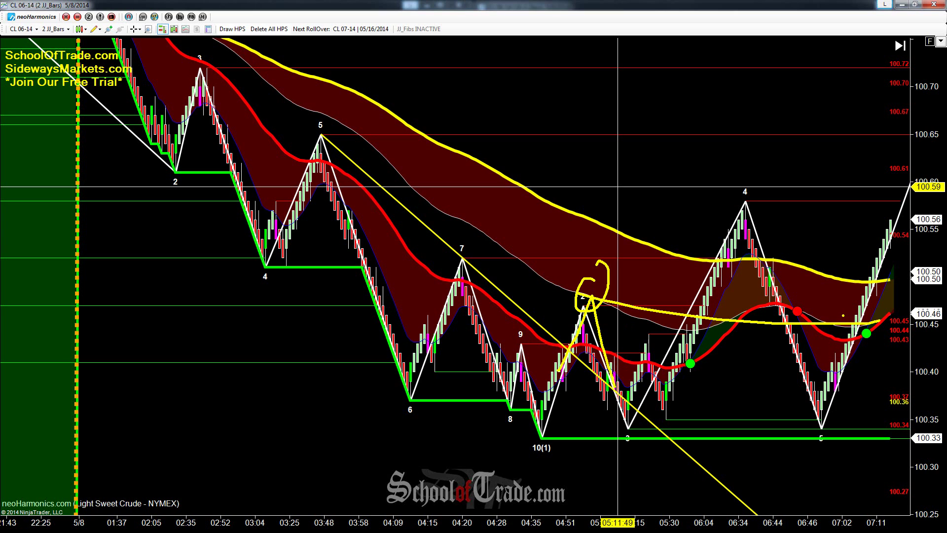
pyautogui.press('e')
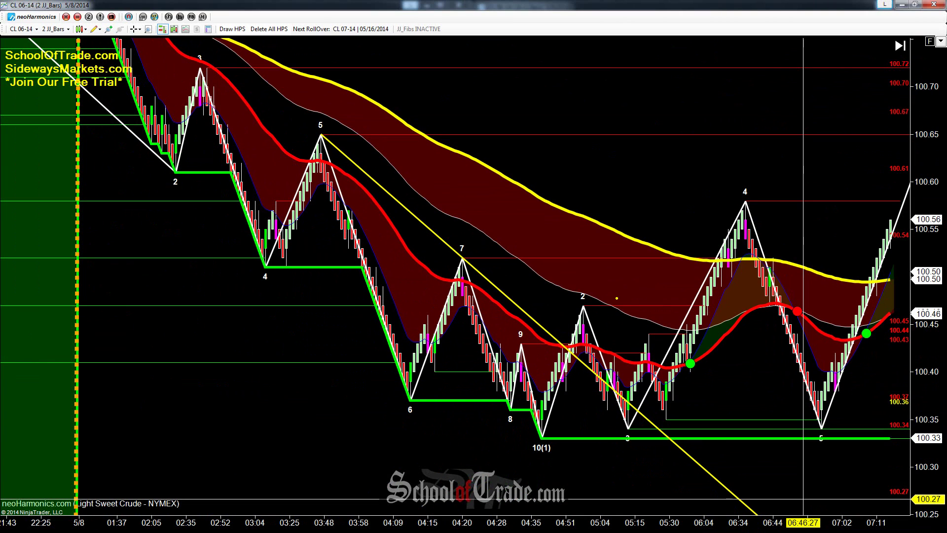
pyautogui.moveTo(326, 117)
pyautogui.mouseDown()
pyautogui.moveTo(335, 132)
pyautogui.moveTo(328, 117)
pyautogui.mouseUp()
pyautogui.moveTo(460, 249); pyautogui.dragTo(464, 226)
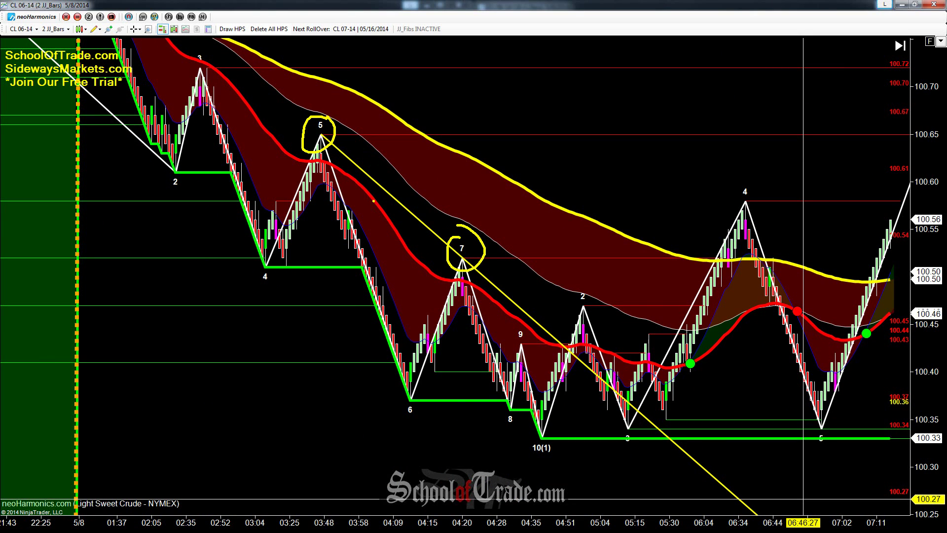
pyautogui.press('e')
pyautogui.moveTo(210, 56); pyautogui.dragTo(868, 460)
pyautogui.press('e')
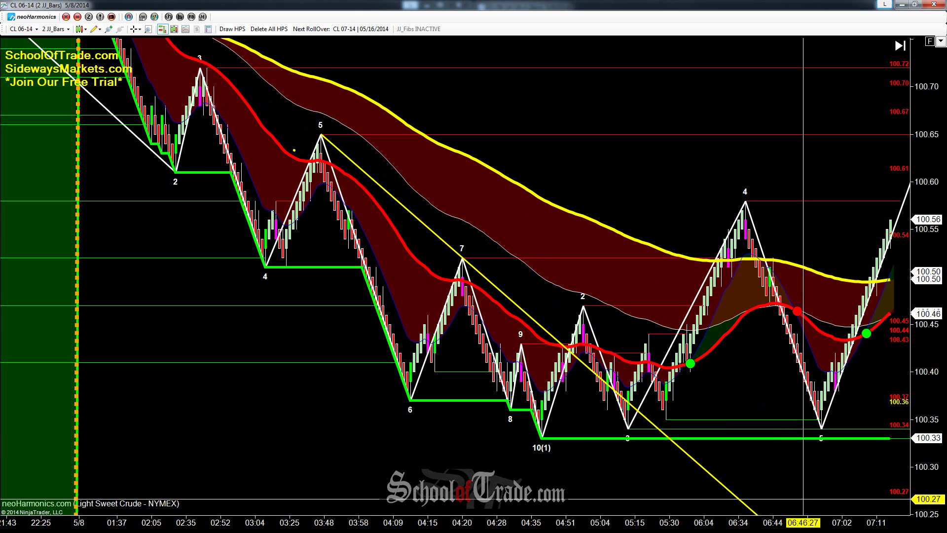
# - Circle the 5 peak, add arrows at the 5 and 7 peaks, trace the drop, and erase
pyautogui.moveTo(318, 114)
pyautogui.mouseDown()
pyautogui.moveTo(332, 105)
pyautogui.moveTo(427, 395)
pyautogui.moveTo(464, 247)
pyautogui.moveTo(523, 213)
pyautogui.mouseUp()
pyautogui.moveTo(481, 237); pyautogui.dragTo(489, 246)
pyautogui.moveTo(334, 126); pyautogui.dragTo(387, 95)
pyautogui.moveTo(341, 112); pyautogui.dragTo(346, 124)
pyautogui.moveTo(466, 269); pyautogui.dragTo(539, 464)
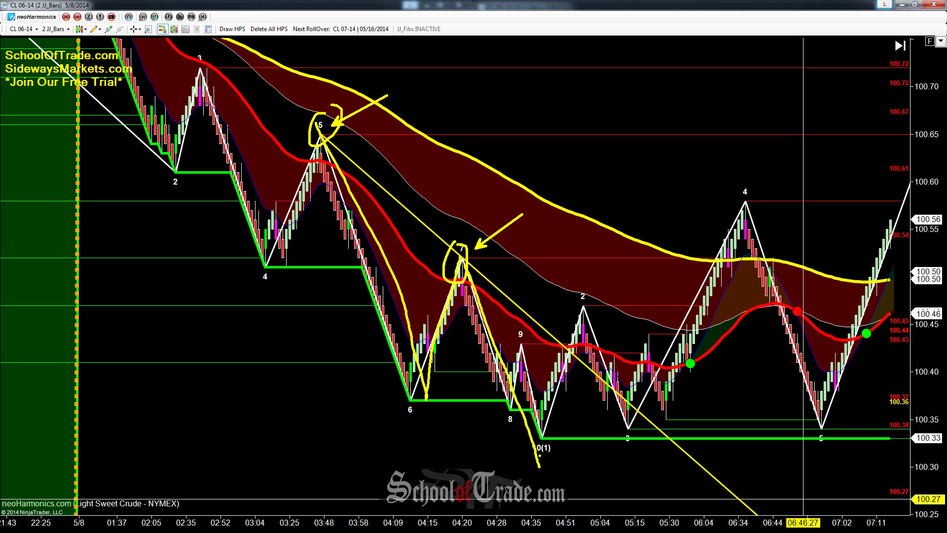
pyautogui.press('e')
# - Mark the 10(1) low and the red-line crossing, trace the 2-to-3 move, and erase
pyautogui.moveTo(582, 295); pyautogui.dragTo(540, 439)
pyautogui.moveTo(569, 336)
pyautogui.mouseDown()
pyautogui.moveTo(567, 356)
pyautogui.moveTo(572, 339)
pyautogui.mouseUp()
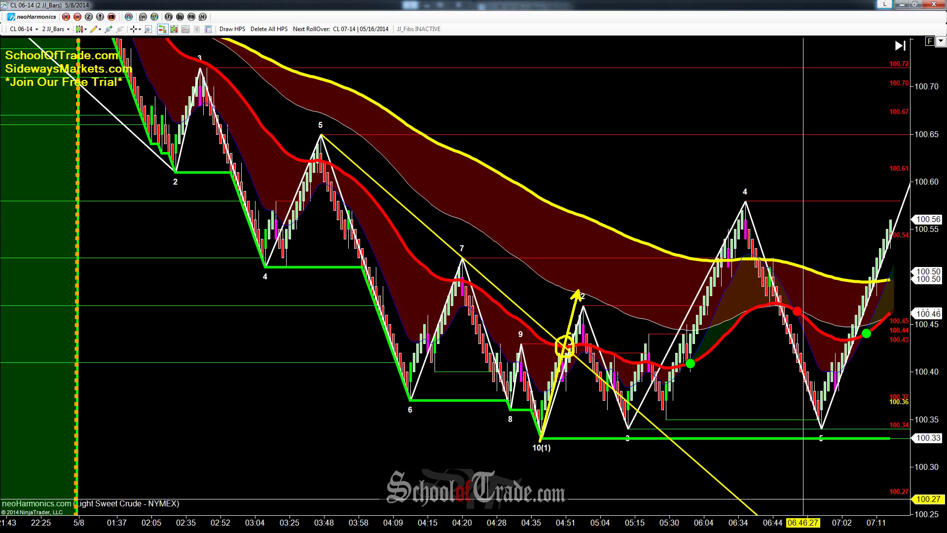
pyautogui.press('e')
pyautogui.moveTo(583, 307)
pyautogui.mouseDown()
pyautogui.moveTo(610, 353)
pyautogui.moveTo(626, 433)
pyautogui.mouseUp()
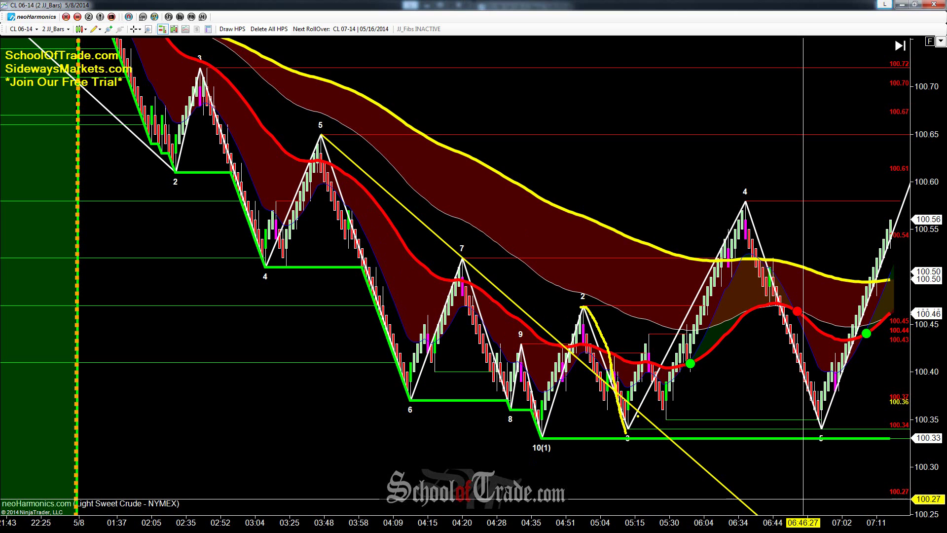
pyautogui.press('e')
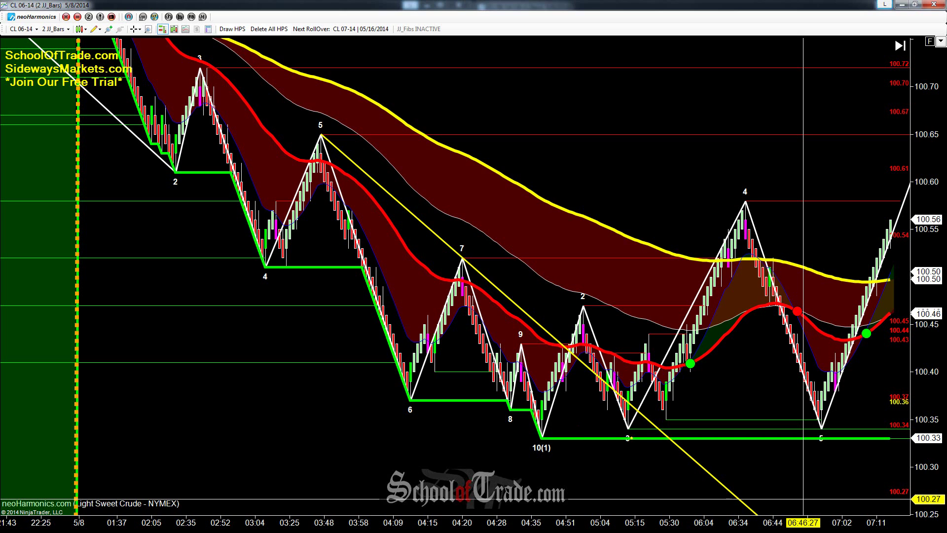
# - Circle the 10(1) and 3 lows, underline the 100.33 support, and erase
pyautogui.moveTo(631, 430)
pyautogui.mouseDown()
pyautogui.moveTo(747, 459)
pyautogui.moveTo(631, 422)
pyautogui.moveTo(601, 447)
pyautogui.mouseUp()
pyautogui.press('e')
pyautogui.press('e')
pyautogui.moveTo(641, 437)
pyautogui.mouseDown()
pyautogui.moveTo(546, 437)
pyautogui.moveTo(670, 439)
pyautogui.moveTo(520, 437)
pyautogui.mouseUp()
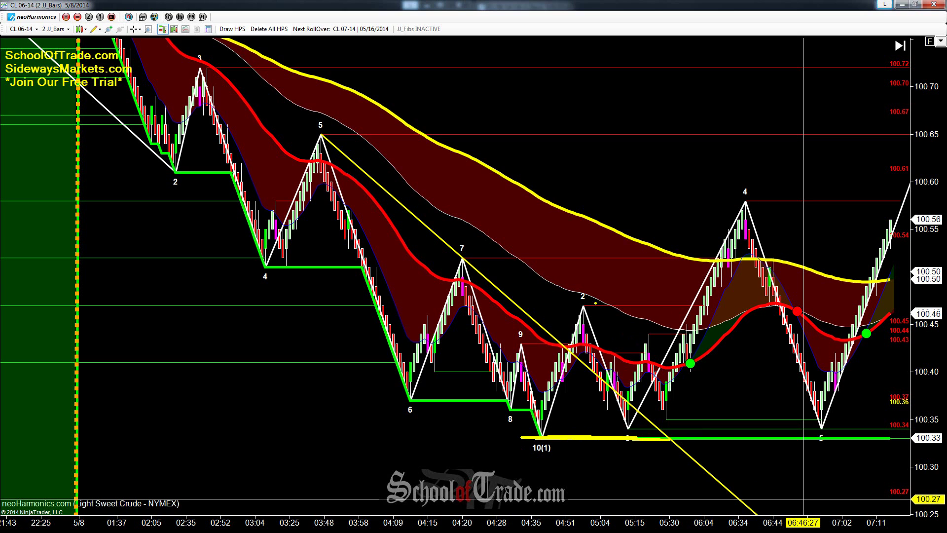
pyautogui.press('e')
# - Circle the 7, 2 and 5 highs, outline the decline from 5, and erase
pyautogui.moveTo(581, 287)
pyautogui.mouseDown()
pyautogui.moveTo(616, 296)
pyautogui.moveTo(589, 278)
pyautogui.mouseUp()
pyautogui.moveTo(474, 232); pyautogui.dragTo(452, 225)
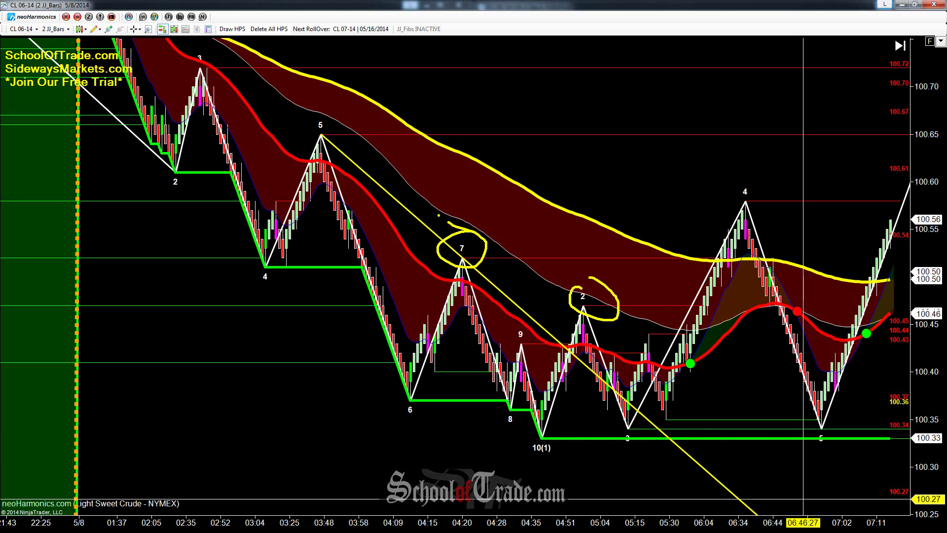
pyautogui.moveTo(341, 133)
pyautogui.mouseDown()
pyautogui.moveTo(308, 140)
pyautogui.moveTo(340, 112)
pyautogui.mouseUp()
pyautogui.press('e')
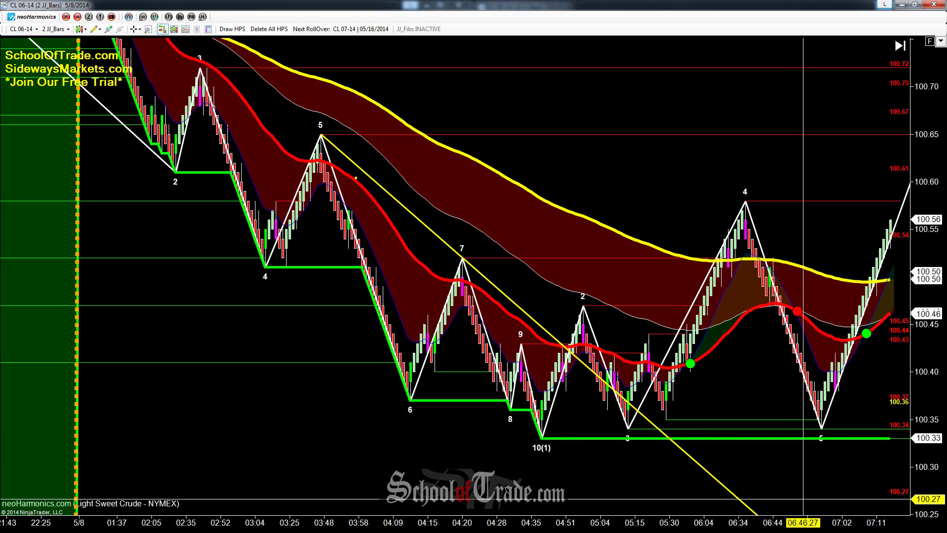
pyautogui.moveTo(338, 102)
pyautogui.mouseDown()
pyautogui.moveTo(309, 91)
pyautogui.moveTo(284, 275)
pyautogui.moveTo(448, 458)
pyautogui.moveTo(641, 474)
pyautogui.moveTo(432, 160)
pyautogui.moveTo(336, 102)
pyautogui.mouseUp()
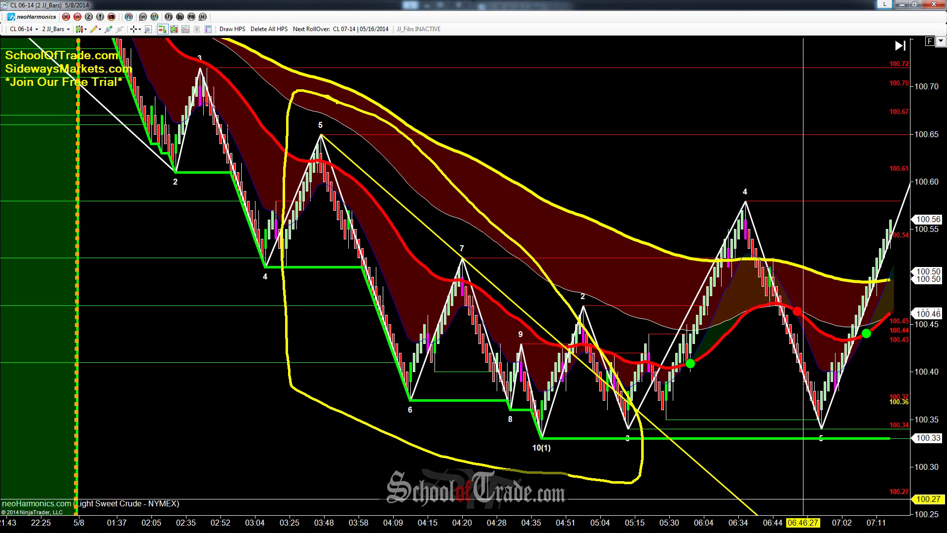
pyautogui.press('e')
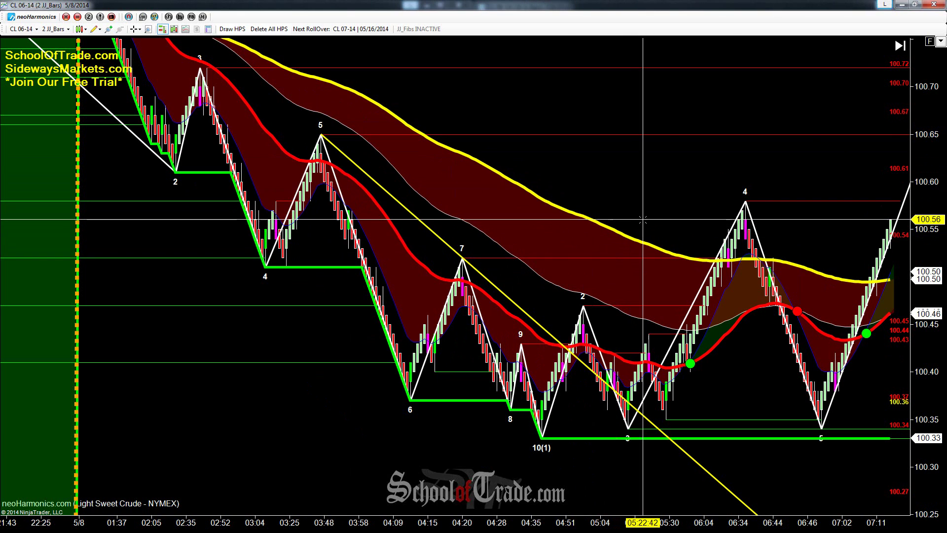
# - Circle the bars before wave 2 and the 2 peak, add an arrow at it, and erase
pyautogui.moveTo(575, 337)
pyautogui.mouseDown()
pyautogui.moveTo(559, 332)
pyautogui.moveTo(565, 340)
pyautogui.mouseUp()
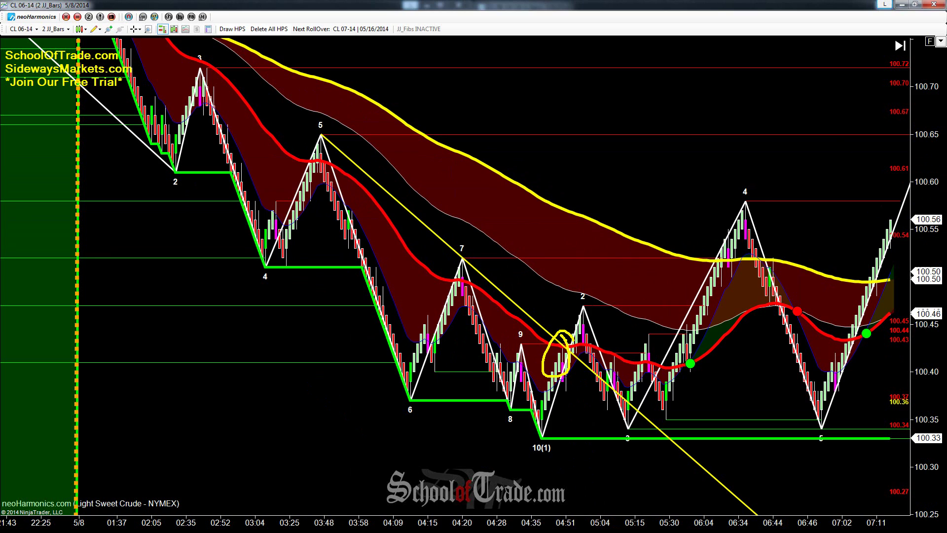
pyautogui.press('e')
pyautogui.moveTo(593, 295); pyautogui.dragTo(642, 464)
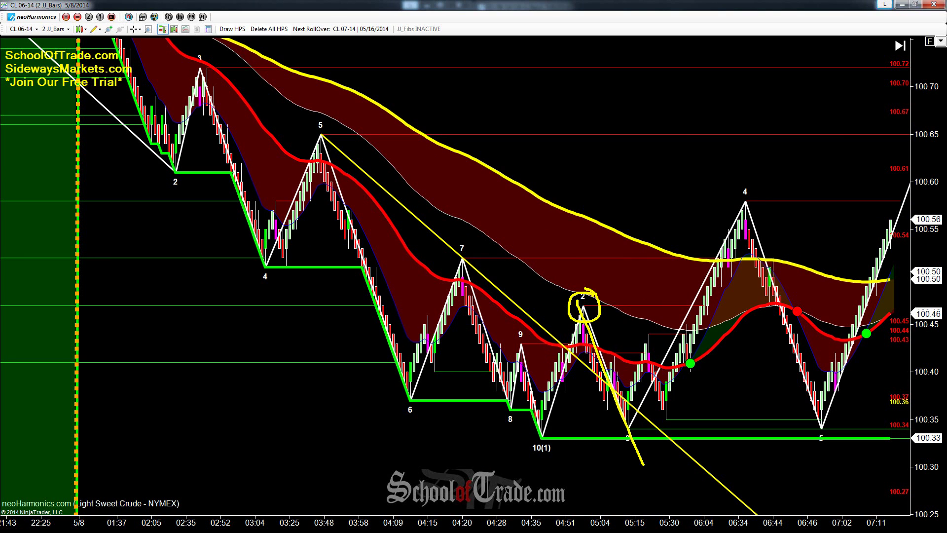
pyautogui.moveTo(661, 208)
pyautogui.mouseDown()
pyautogui.moveTo(597, 296)
pyautogui.moveTo(668, 309)
pyautogui.moveTo(827, 301)
pyautogui.moveTo(504, 302)
pyautogui.mouseUp()
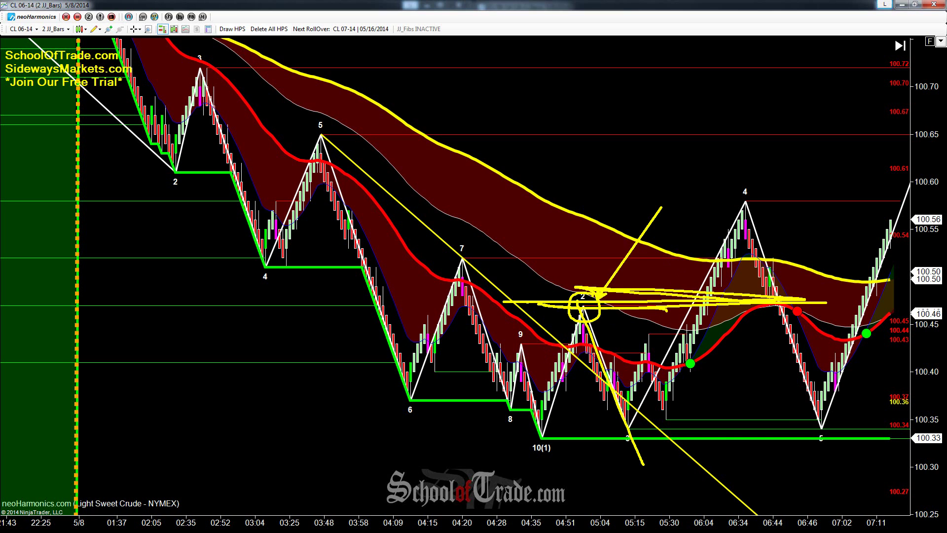
pyautogui.press('e')
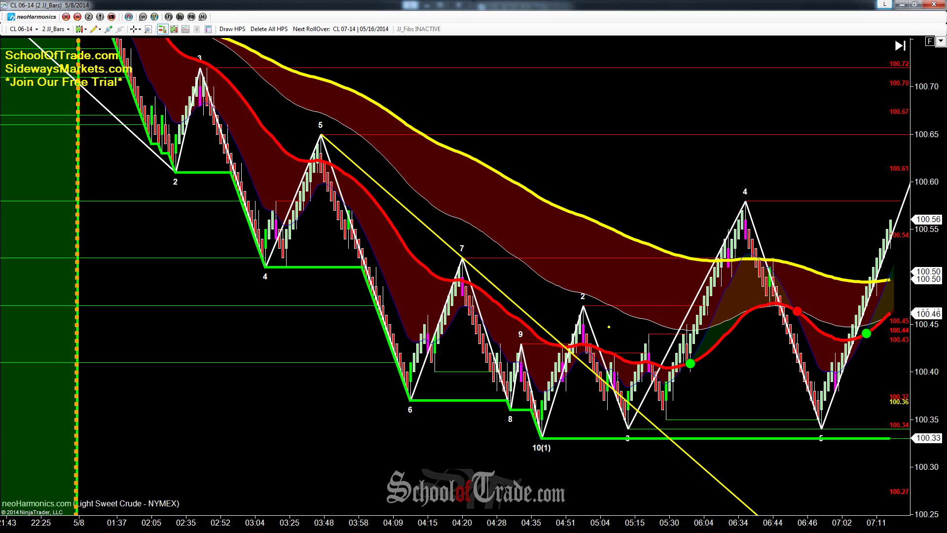
# - Mark the 2 label, the zig-zag to 3, the 05:30 bars and a level from 2, then erase
pyautogui.moveTo(590, 288)
pyautogui.mouseDown()
pyautogui.moveTo(574, 298)
pyautogui.moveTo(592, 308)
pyautogui.moveTo(578, 281)
pyautogui.moveTo(584, 305)
pyautogui.moveTo(769, 305)
pyautogui.mouseUp()
pyautogui.press('e')
pyautogui.moveTo(579, 302)
pyautogui.mouseDown()
pyautogui.moveTo(623, 428)
pyautogui.moveTo(656, 335)
pyautogui.moveTo(675, 419)
pyautogui.mouseUp()
pyautogui.moveTo(647, 323)
pyautogui.mouseDown()
pyautogui.moveTo(634, 346)
pyautogui.moveTo(651, 316)
pyautogui.moveTo(684, 333)
pyautogui.moveTo(741, 333)
pyautogui.mouseUp()
pyautogui.press('e')
pyautogui.moveTo(579, 305); pyautogui.dragTo(751, 304)
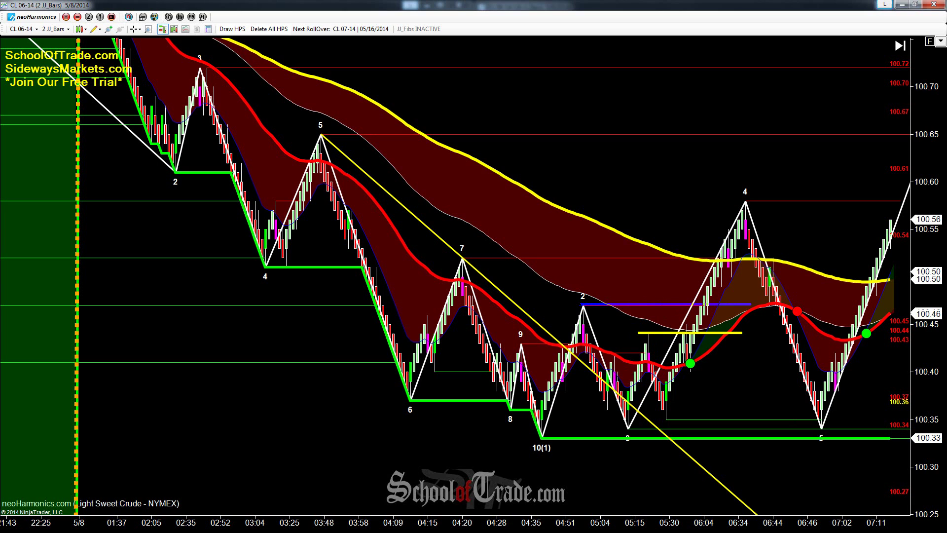
pyautogui.moveTo(694, 338); pyautogui.dragTo(734, 426)
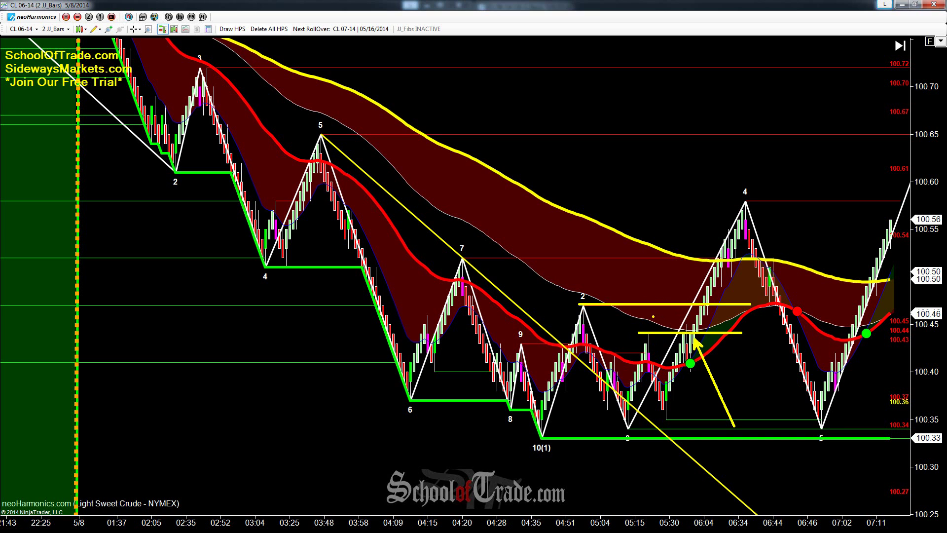
pyautogui.press('Escape')
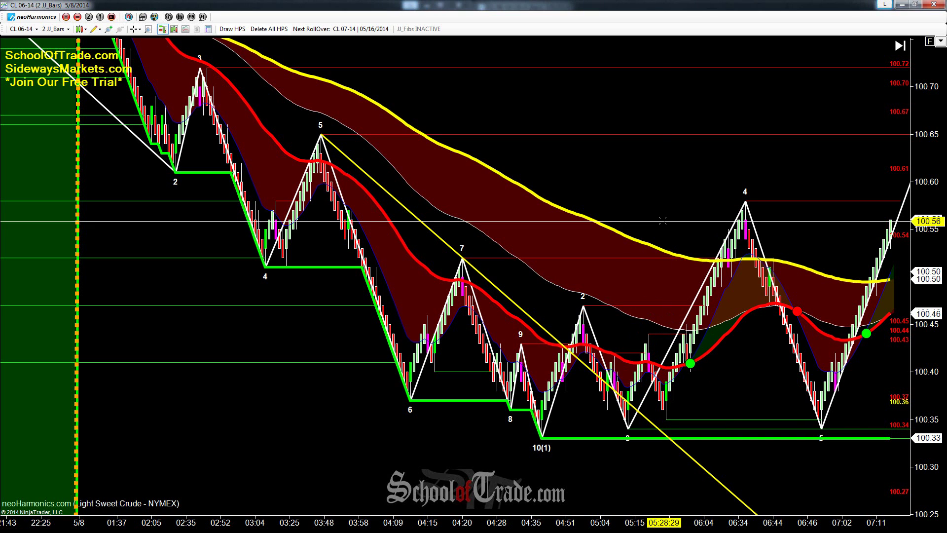
# - Place a horizontal line at about 100.44 and make it solid chartreuse, width 3
pyautogui.click(728, 334)
pyautogui.doubleClick(745, 335)
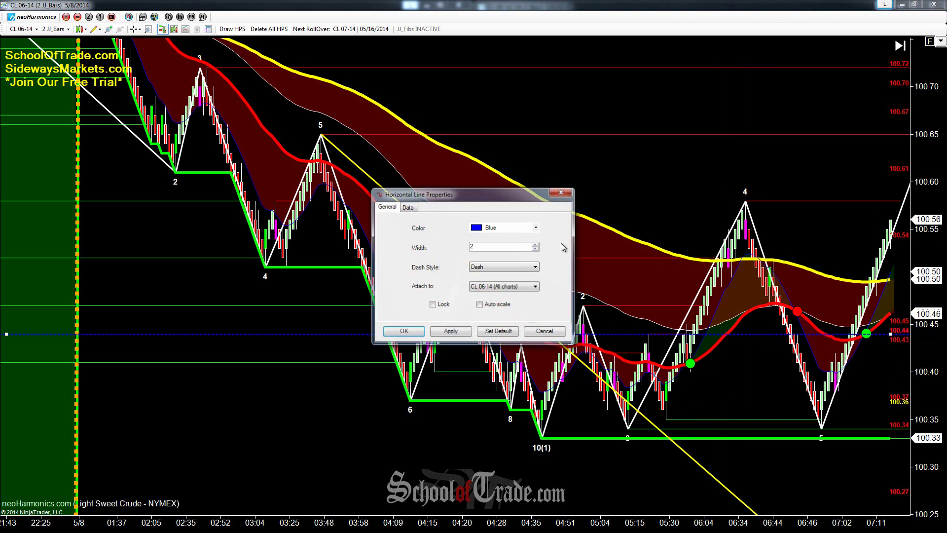
pyautogui.click(512, 267)
pyautogui.click(477, 276)
pyautogui.click(503, 226)
pyautogui.click(494, 267)
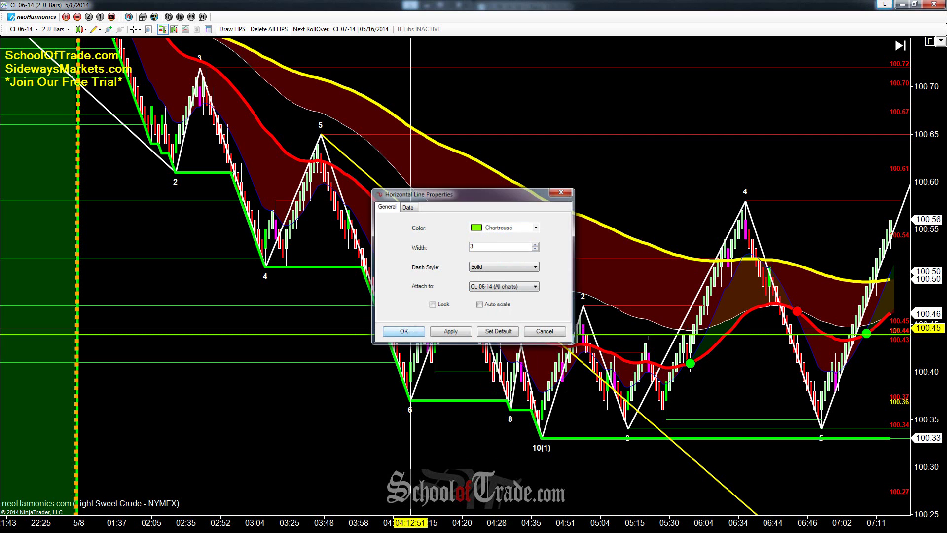
pyautogui.click(404, 331)
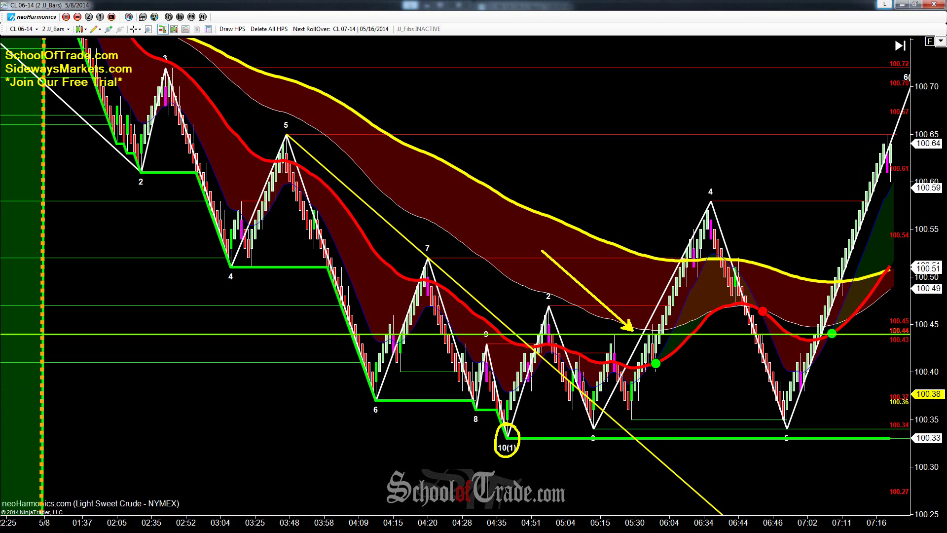
# - Pen-mark the 100.33 low line and the 100.44 support, then erase those marks
pyautogui.moveTo(417, 450)
pyautogui.mouseDown()
pyautogui.moveTo(765, 461)
pyautogui.moveTo(336, 458)
pyautogui.mouseUp()
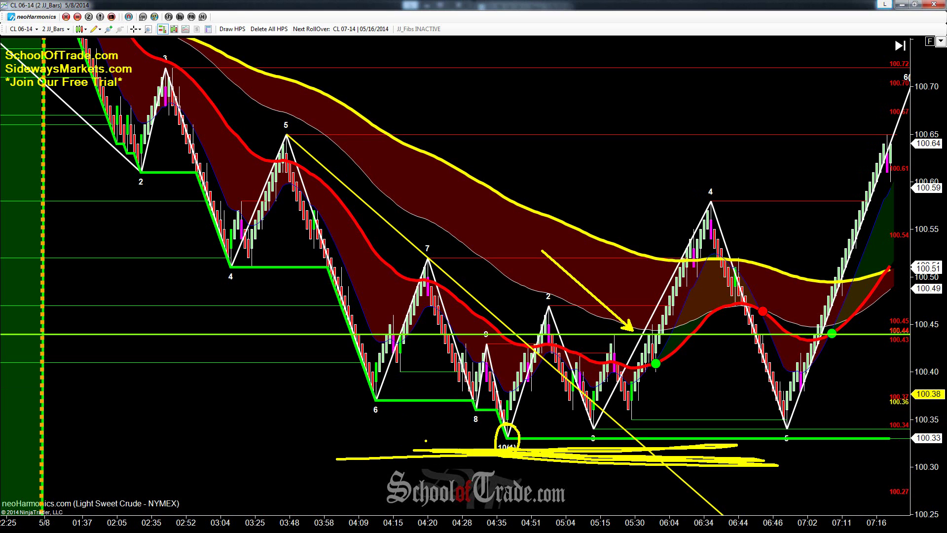
pyautogui.moveTo(616, 335); pyautogui.dragTo(893, 334)
pyautogui.press('e')
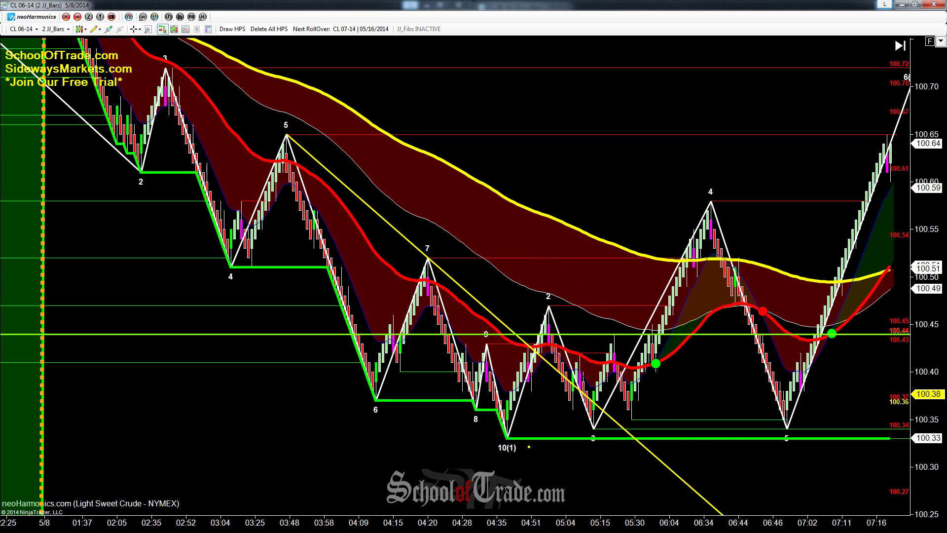
pyautogui.moveTo(507, 449); pyautogui.dragTo(827, 447)
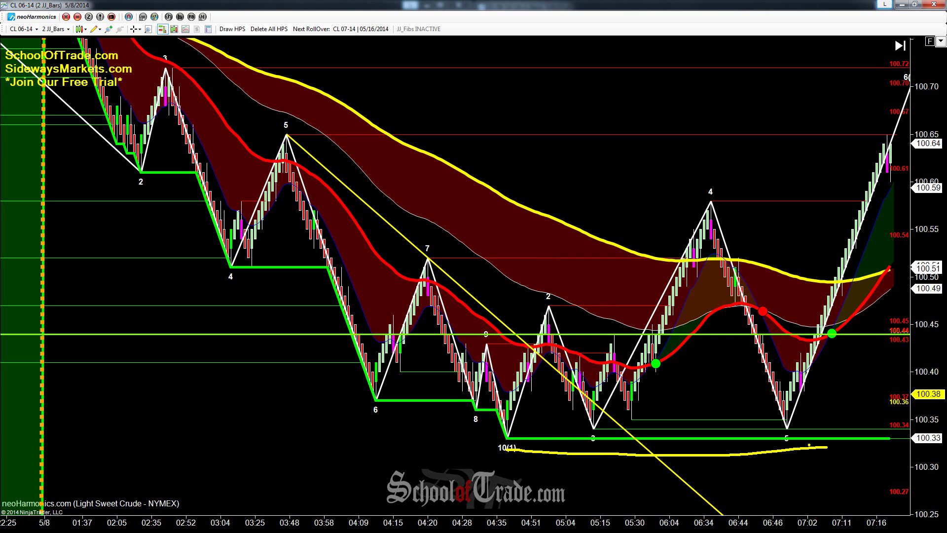
pyautogui.press('e')
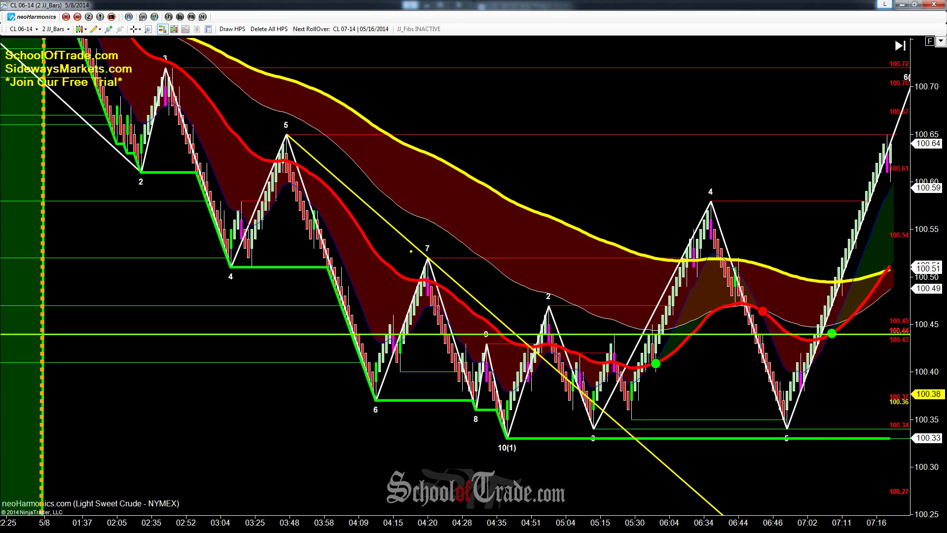
# - Circle the 7 swing label, draw its level line to the right, and circle the 5 label
pyautogui.moveTo(428, 231)
pyautogui.mouseDown()
pyautogui.moveTo(412, 267)
pyautogui.moveTo(434, 230)
pyautogui.mouseUp()
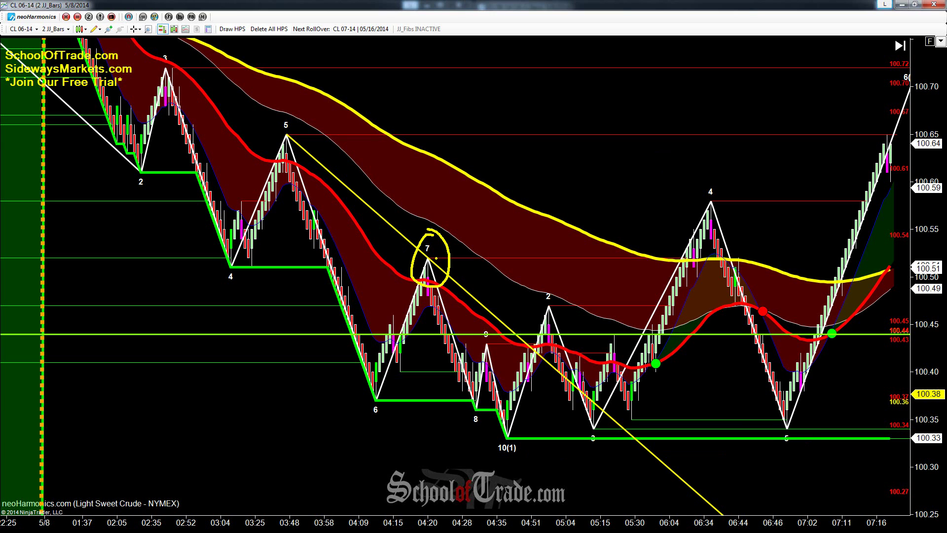
pyautogui.moveTo(425, 258); pyautogui.dragTo(741, 254)
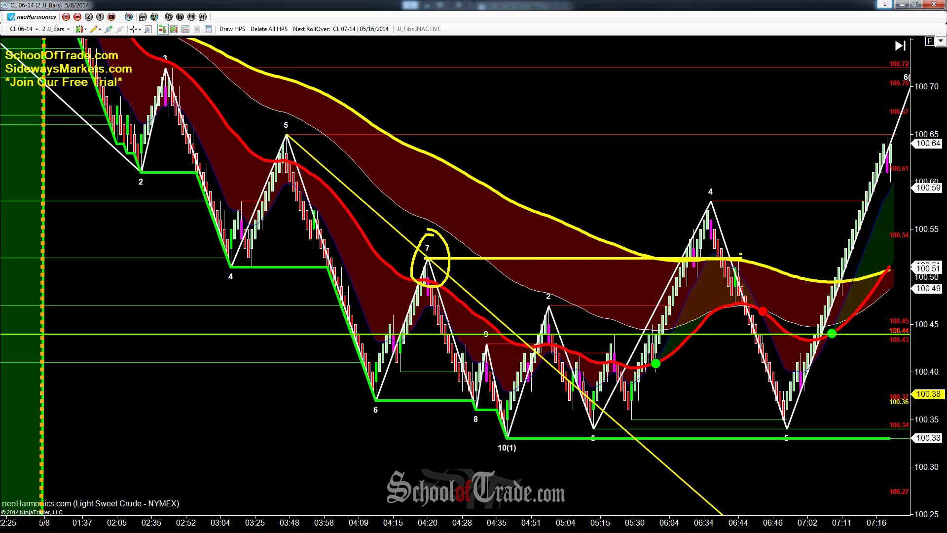
pyautogui.moveTo(298, 119)
pyautogui.mouseDown()
pyautogui.moveTo(310, 136)
pyautogui.moveTo(282, 115)
pyautogui.moveTo(908, 132)
pyautogui.mouseUp()
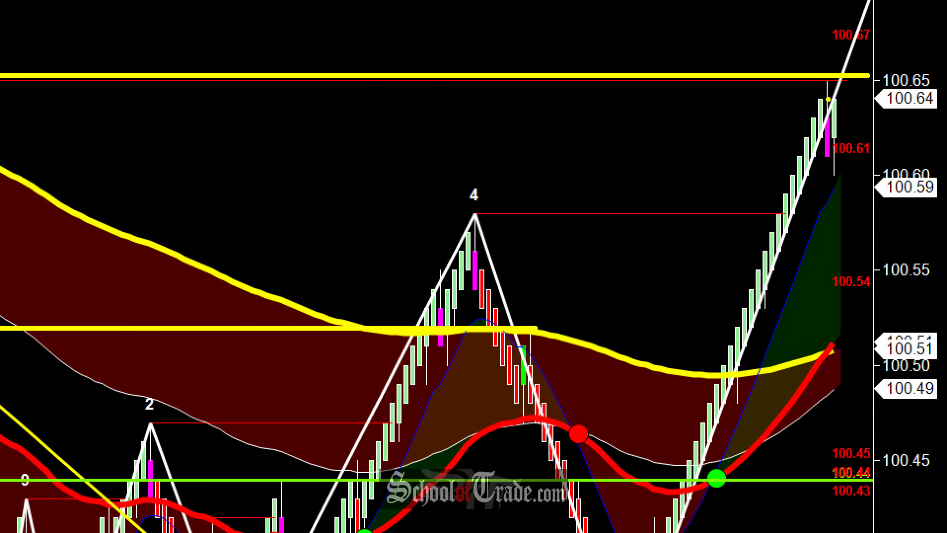
# - Draw an arrow at the 100.65 level, erase the marks, then pen a line along 100.65
pyautogui.moveTo(820, 85); pyautogui.dragTo(674, 124)
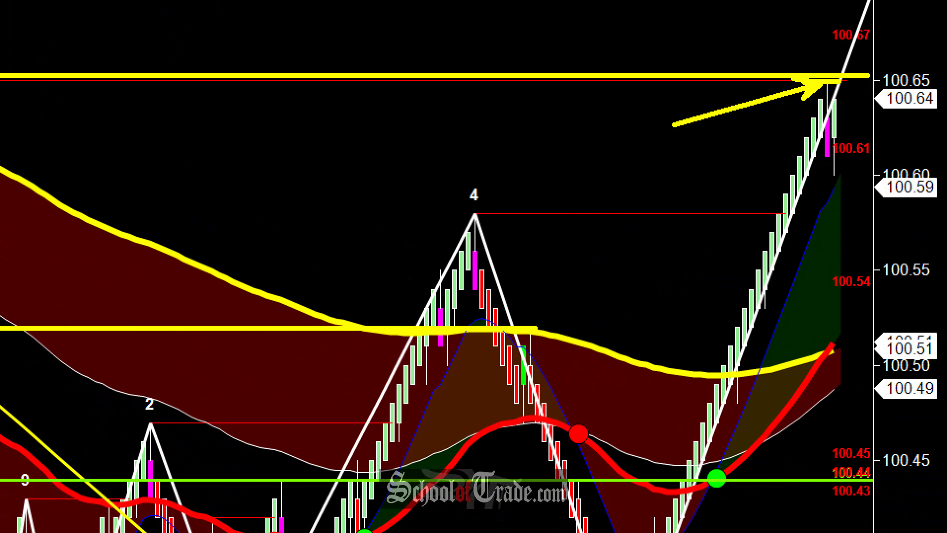
pyautogui.press('e')
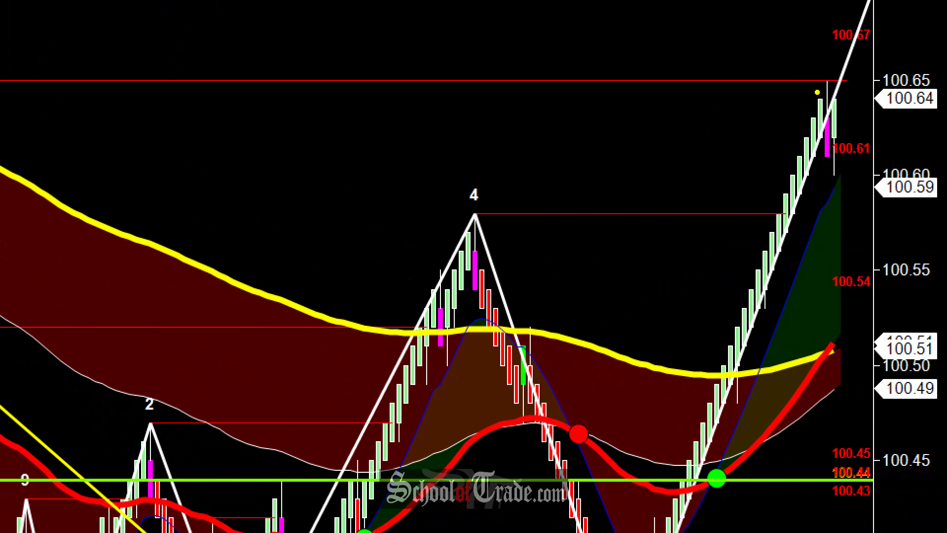
pyautogui.moveTo(779, 87)
pyautogui.mouseDown()
pyautogui.moveTo(875, 83)
pyautogui.moveTo(735, 79)
pyautogui.mouseUp()
pyautogui.moveTo(817, 90); pyautogui.dragTo(834, 158)
# - Erase the pen marks and pan the chart to the 08:10 bars and back to 00:29
pyautogui.press('e')
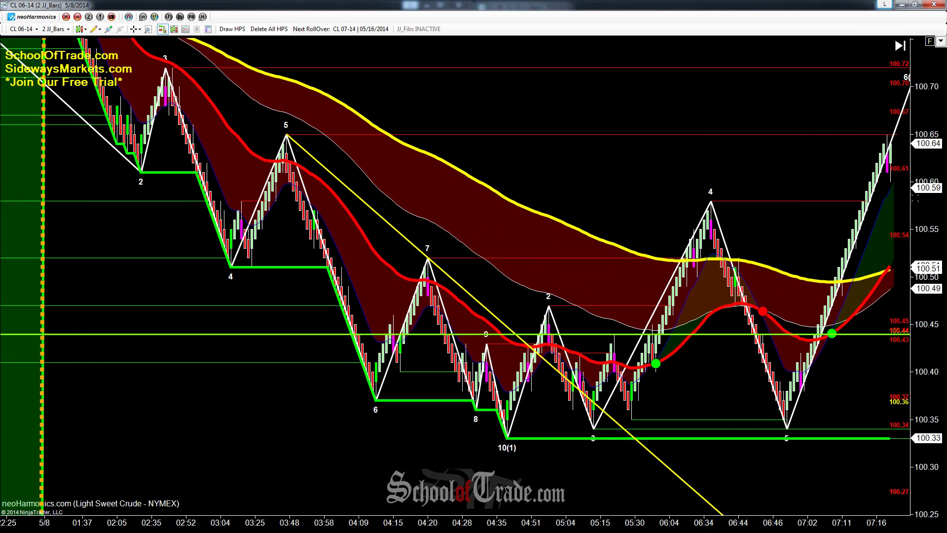
pyautogui.scroll(-3, 606, 170)
pyautogui.moveTo(777, 179); pyautogui.dragTo(575, 176)
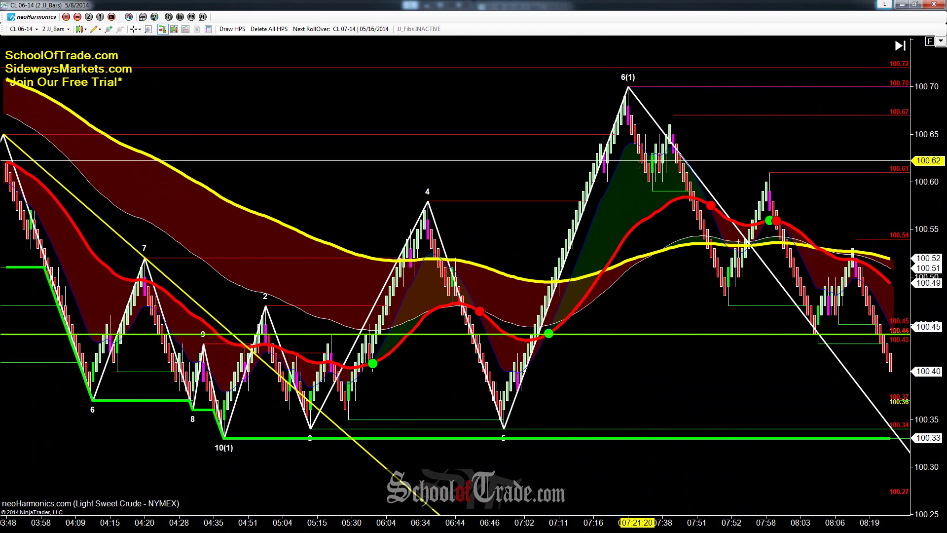
pyautogui.moveTo(485, 210); pyautogui.dragTo(716, 205)
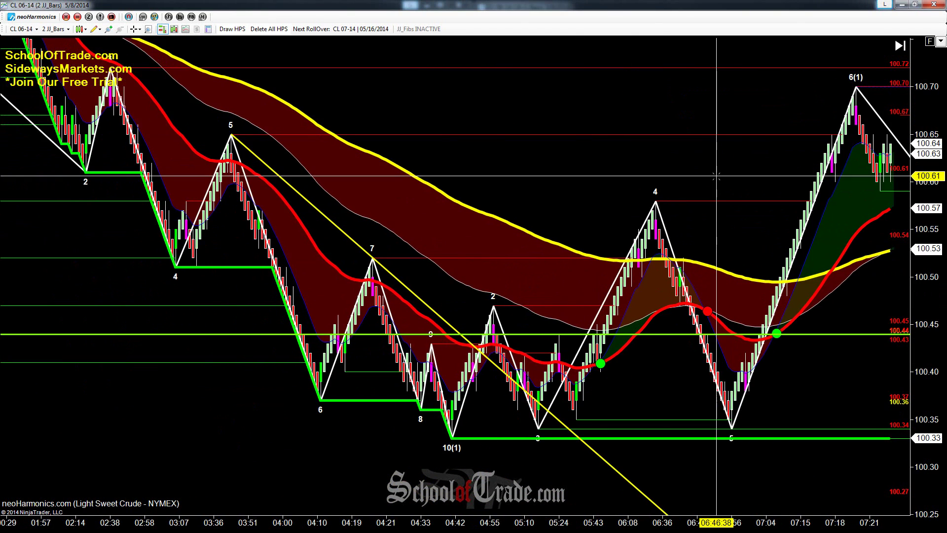
# - Pen-mark the 5, 7 and 6(1) pivots, erase them, then select the trendline from the 5 peak
pyautogui.moveTo(238, 114); pyautogui.dragTo(236, 110)
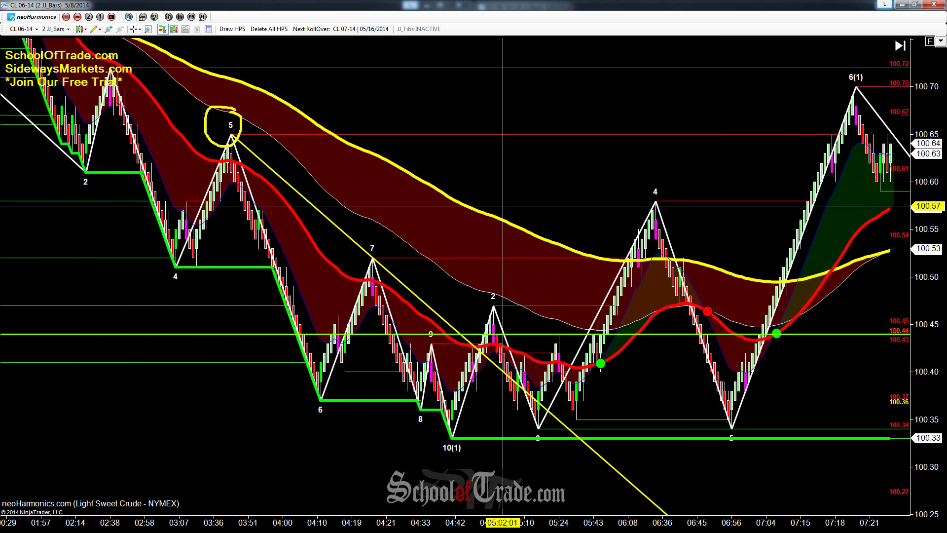
pyautogui.moveTo(378, 229)
pyautogui.mouseDown()
pyautogui.moveTo(352, 285)
pyautogui.moveTo(358, 228)
pyautogui.mouseUp()
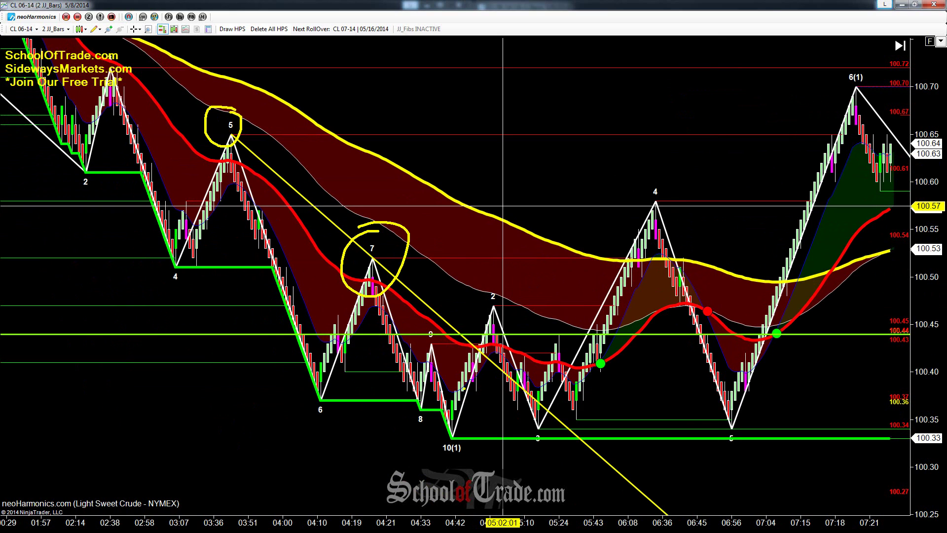
pyautogui.moveTo(504, 459)
pyautogui.mouseDown()
pyautogui.moveTo(324, 448)
pyautogui.moveTo(486, 456)
pyautogui.mouseUp()
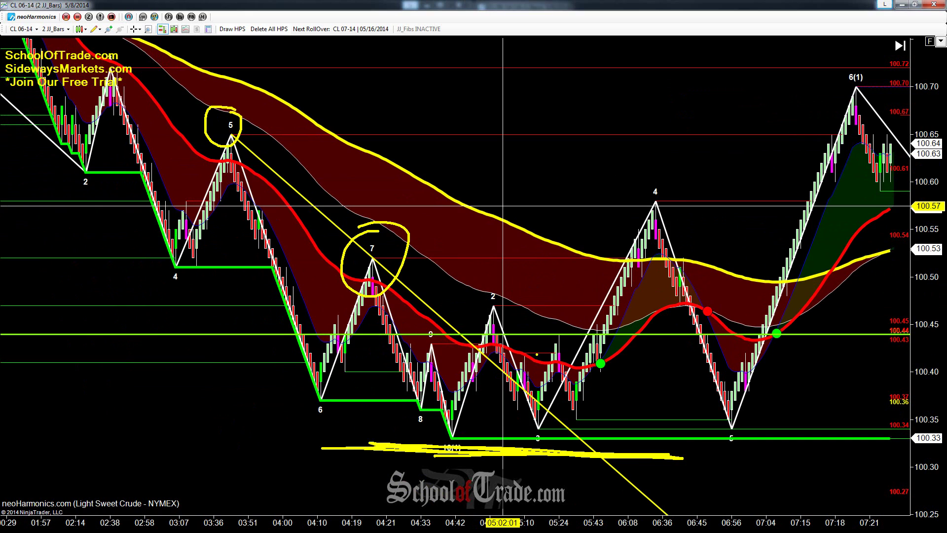
pyautogui.moveTo(572, 334)
pyautogui.mouseDown()
pyautogui.moveTo(537, 337)
pyautogui.moveTo(616, 331)
pyautogui.mouseUp()
pyautogui.moveTo(491, 306)
pyautogui.mouseDown()
pyautogui.moveTo(658, 313)
pyautogui.moveTo(660, 300)
pyautogui.moveTo(467, 299)
pyautogui.mouseUp()
pyautogui.moveTo(613, 246)
pyautogui.mouseDown()
pyautogui.moveTo(642, 244)
pyautogui.moveTo(638, 253)
pyautogui.mouseUp()
pyautogui.moveTo(834, 122); pyautogui.dragTo(853, 114)
pyautogui.press('Escape')
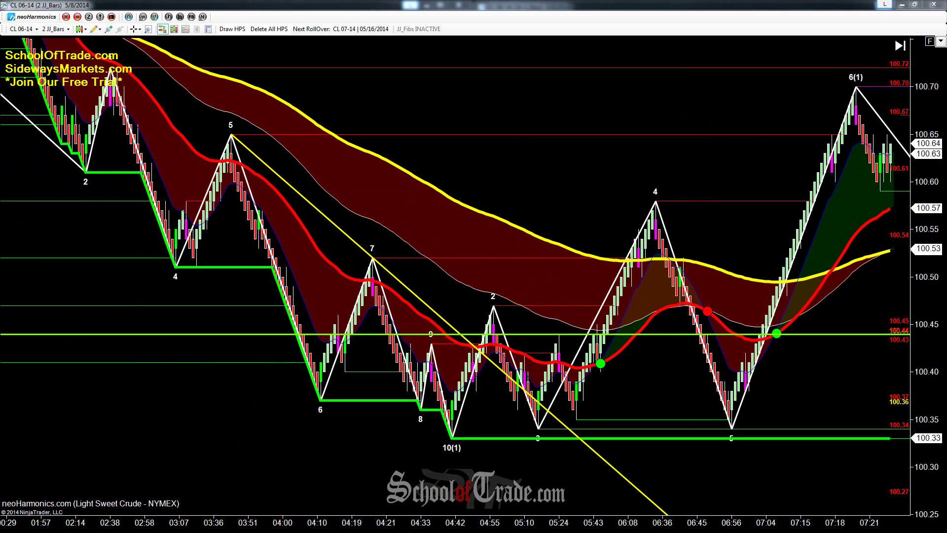
pyautogui.click(516, 380)
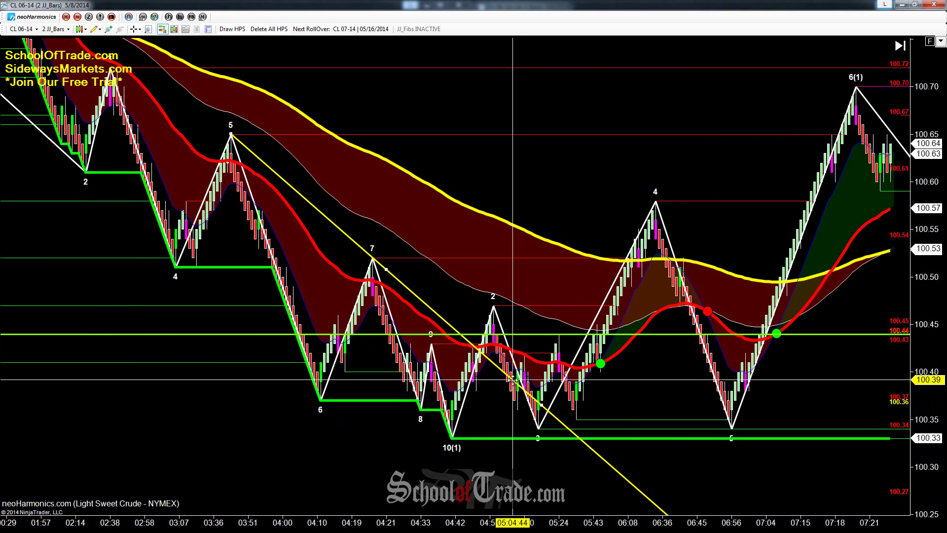